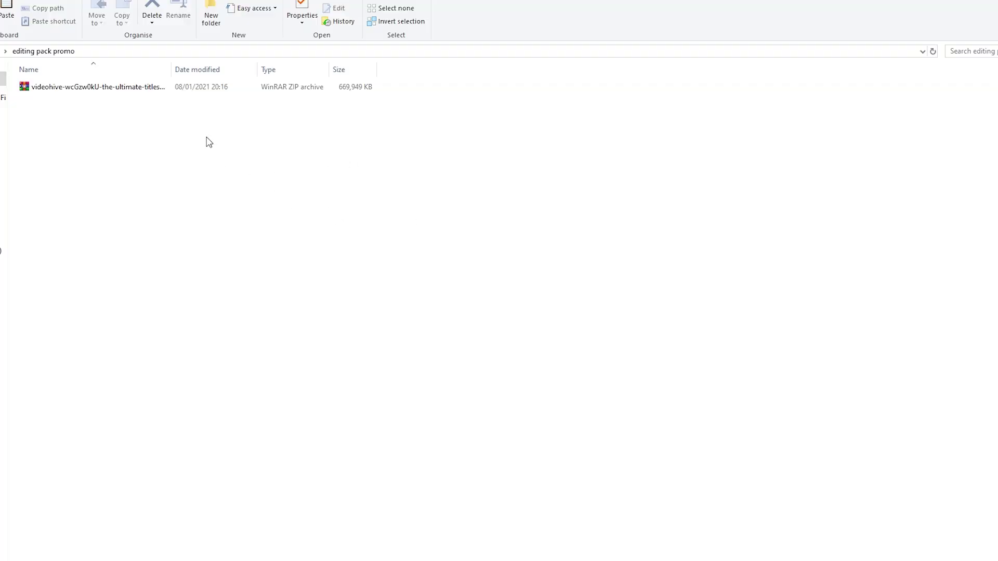
Extract the videohive ultimate titles pack archive into the current editing pack promo folder
left_click(133, 88)
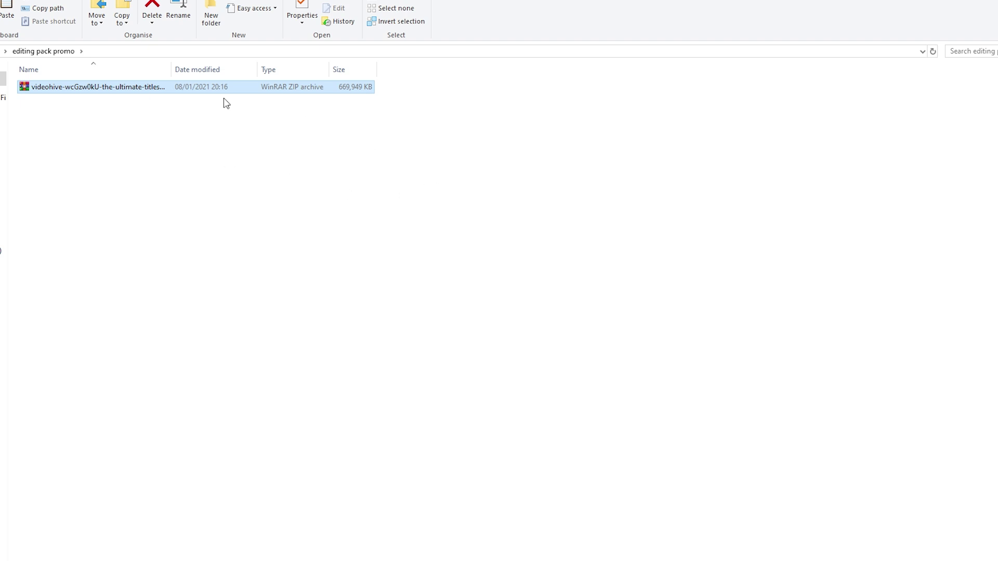
right_click(133, 89)
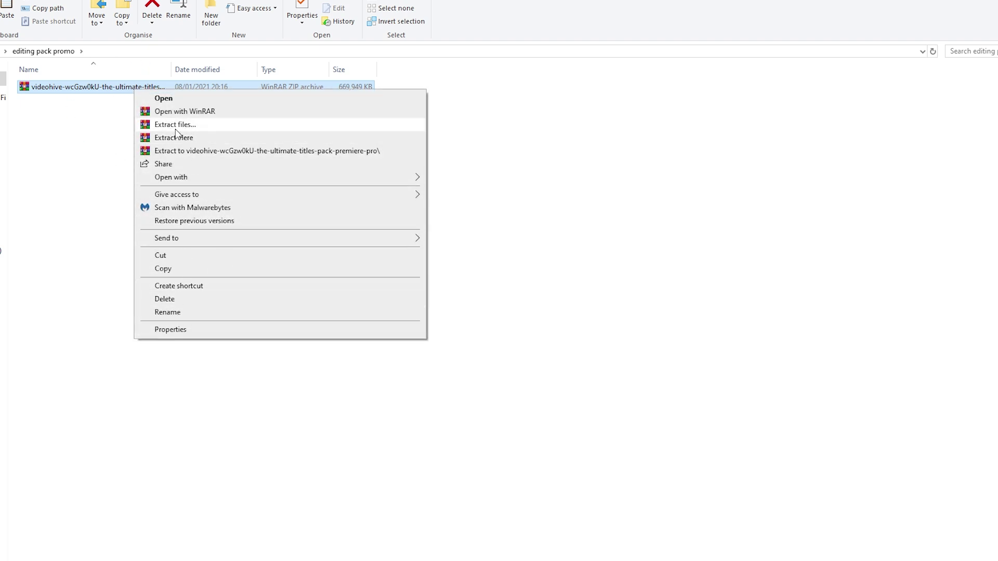
left_click(196, 138)
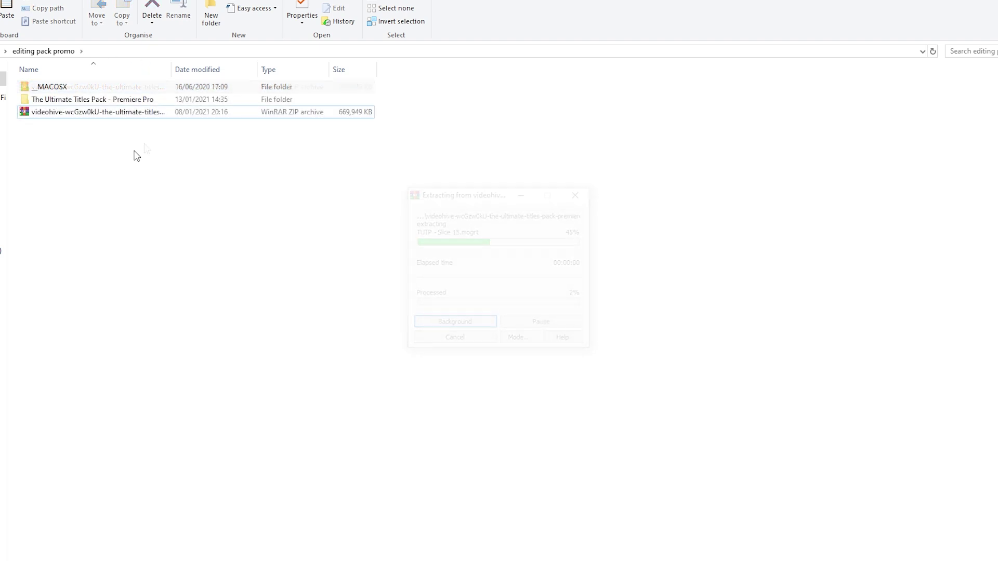
Copy the TUTP - MOGRT Files folder from inside the extracted The Ultimate Titles Pack - Premiere Pro folder
double_click(111, 103)
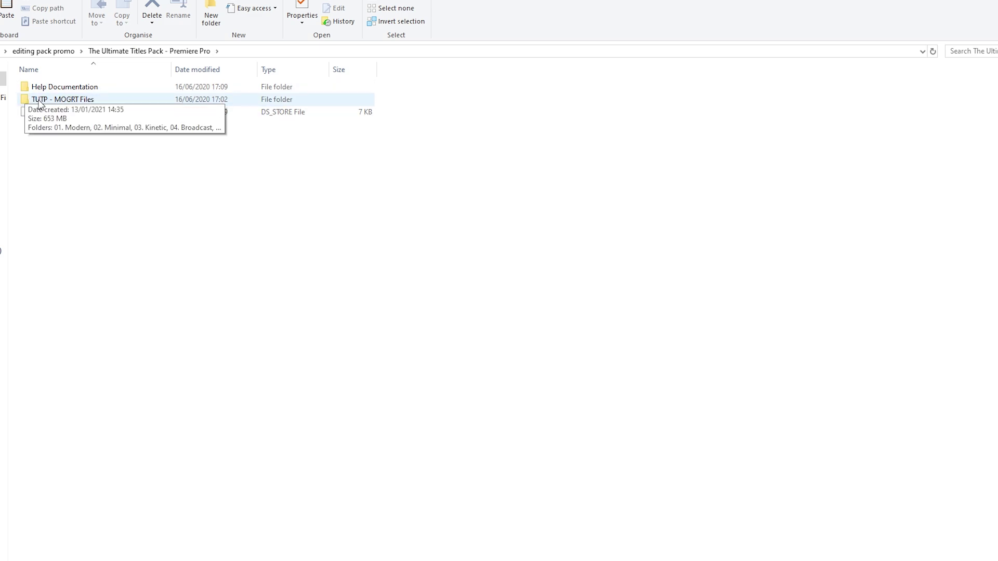
double_click(37, 99)
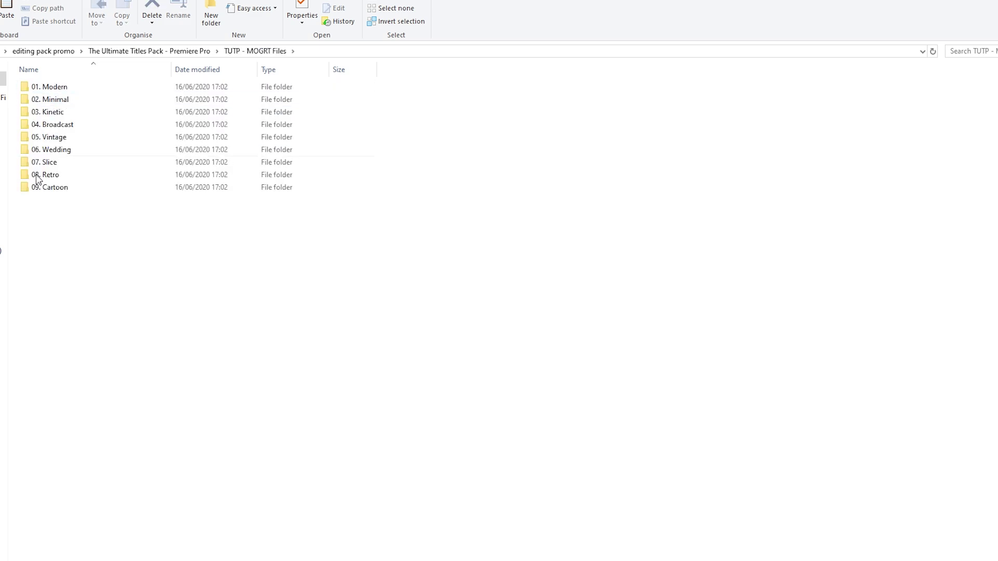
left_click(121, 51)
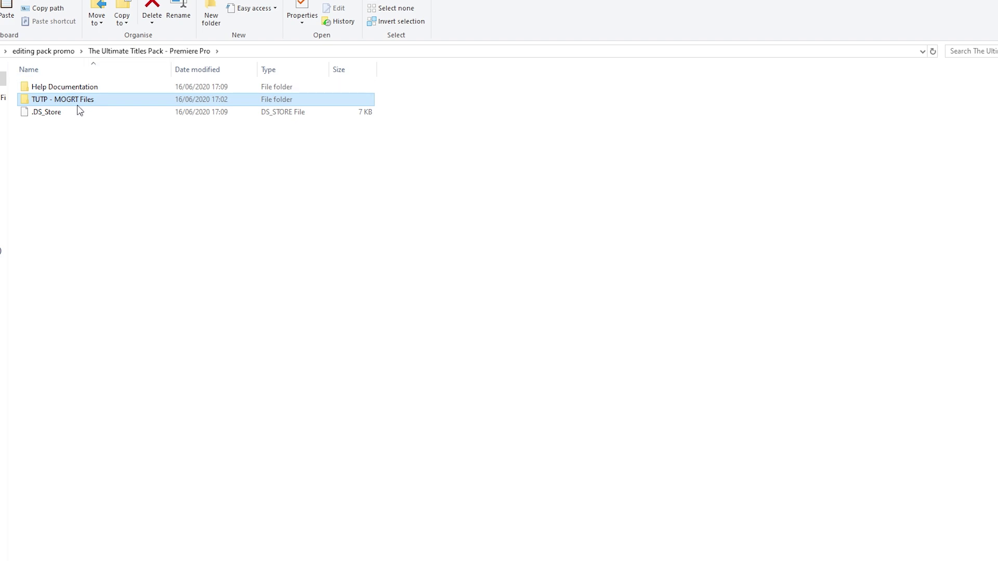
right_click(72, 104)
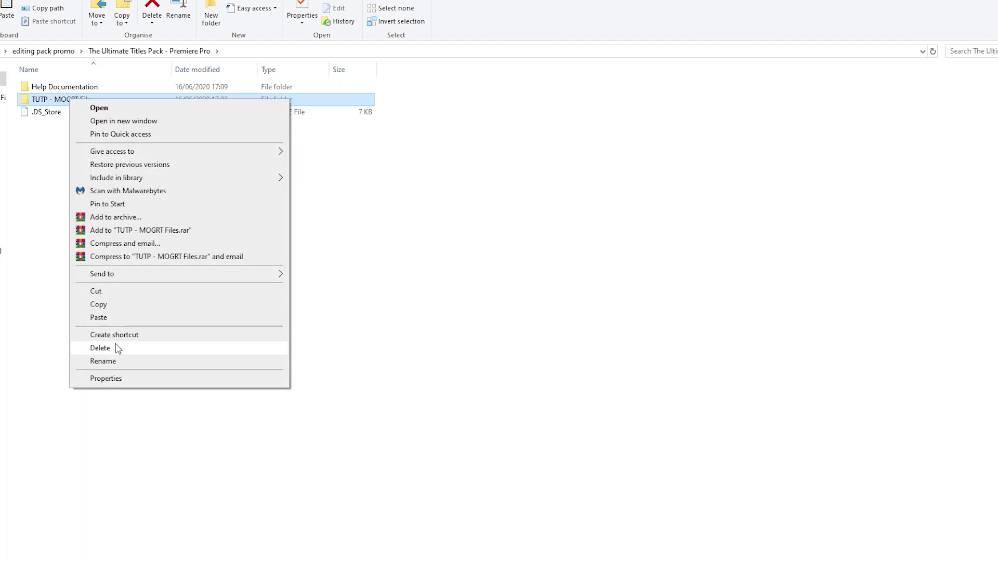
left_click(121, 305)
Find the %appdata% folder and open Adobe > Common > Motion Graphics Templates within it
key("super")
type("%appdata%")
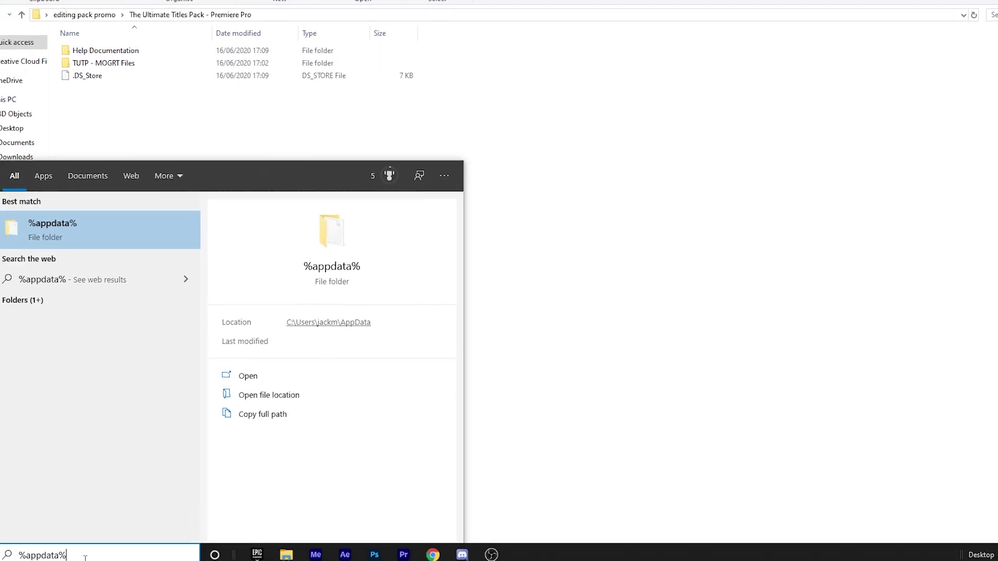
left_click(124, 226)
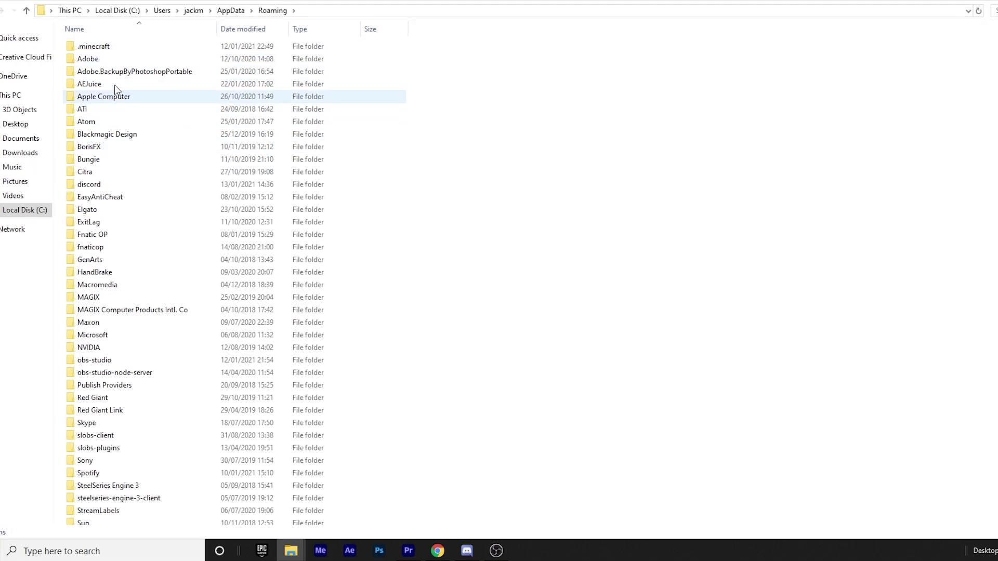
double_click(133, 63)
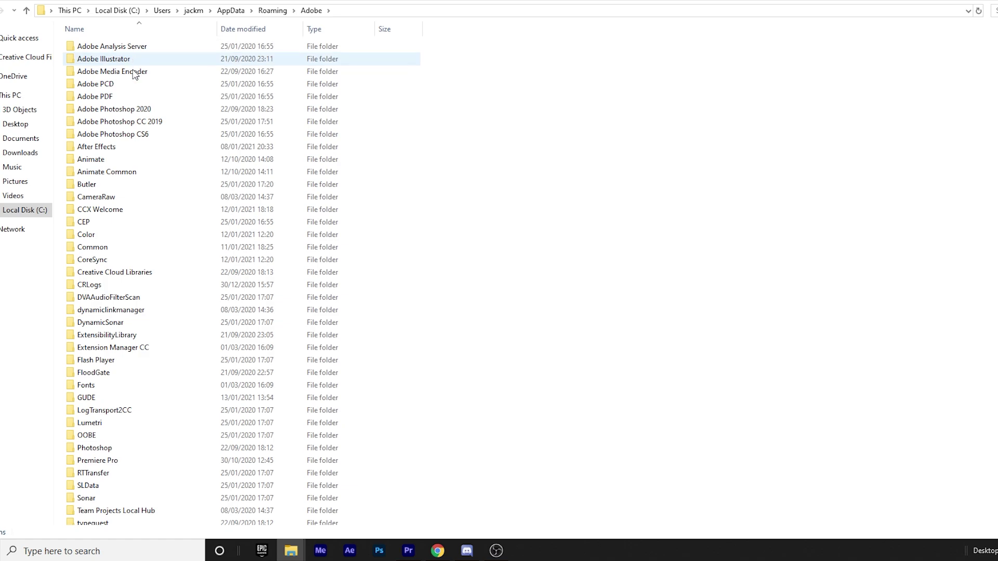
double_click(123, 249)
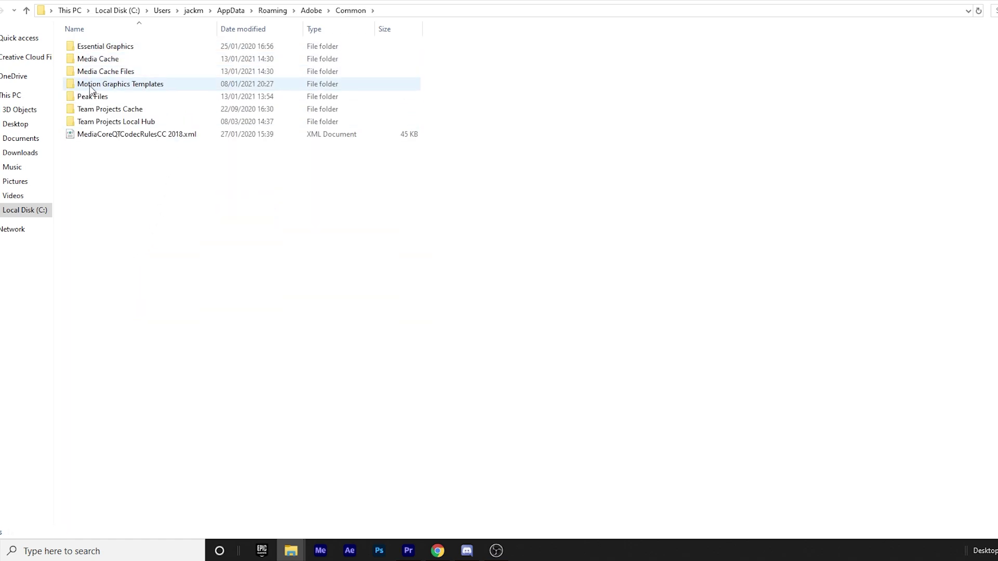
double_click(152, 86)
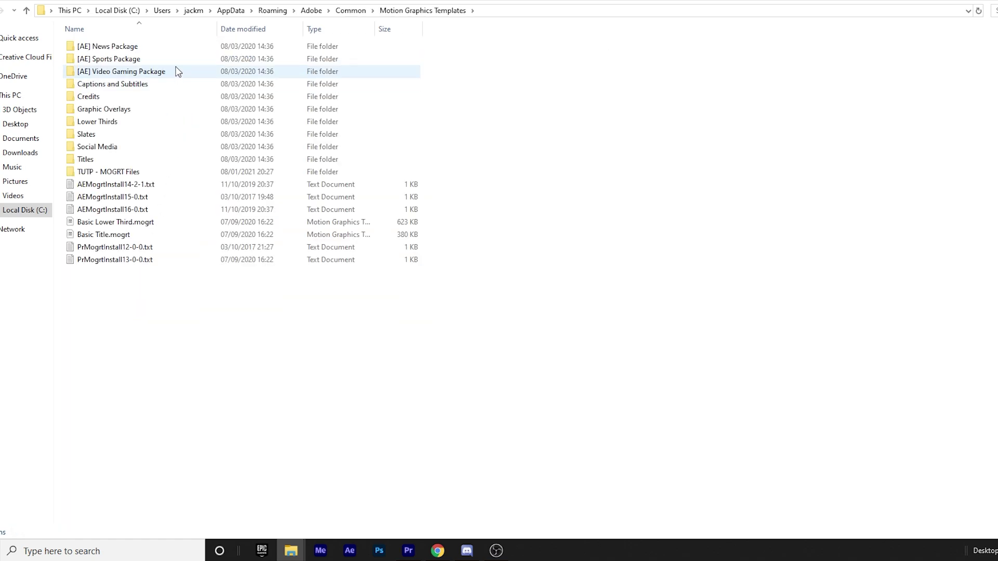
left_click(102, 172)
key("F2")
left_click(199, 168)
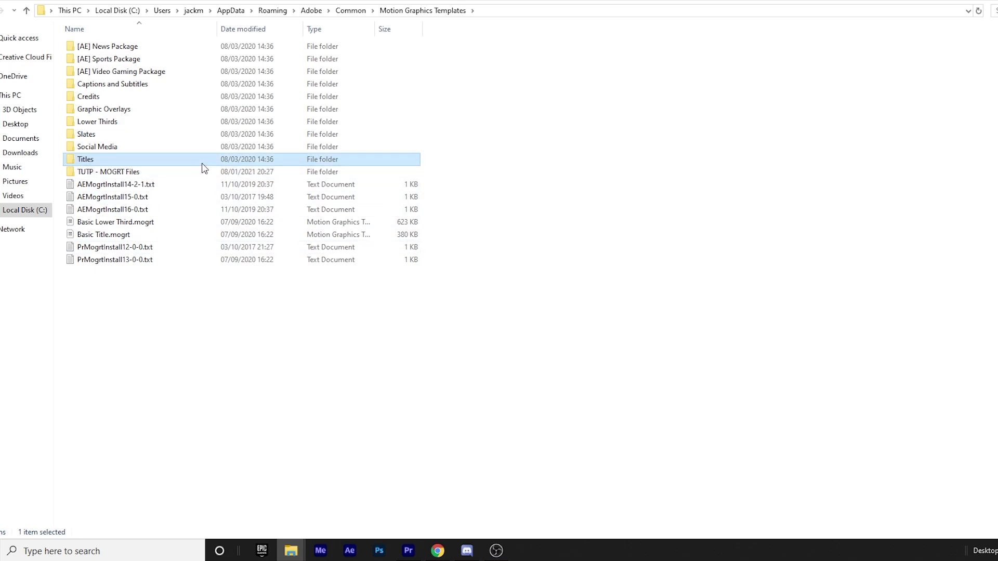
left_click(148, 342)
right_click(146, 339)
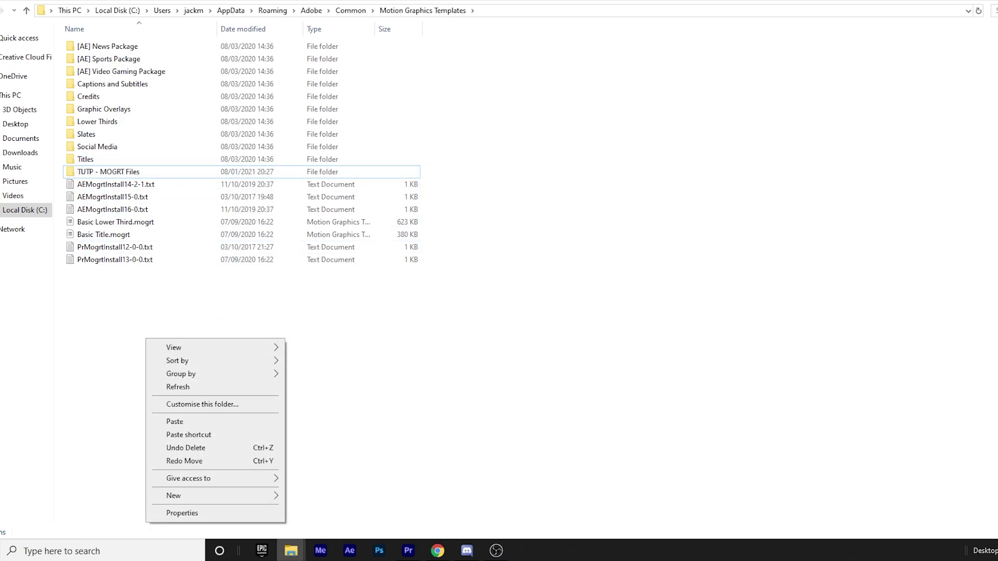
left_click(438, 316)
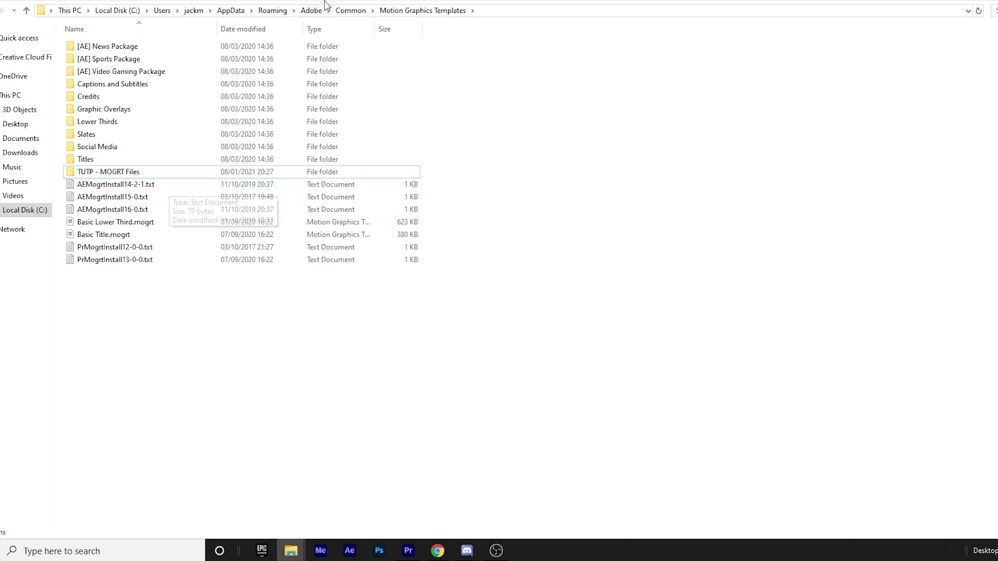
left_click(350, 10)
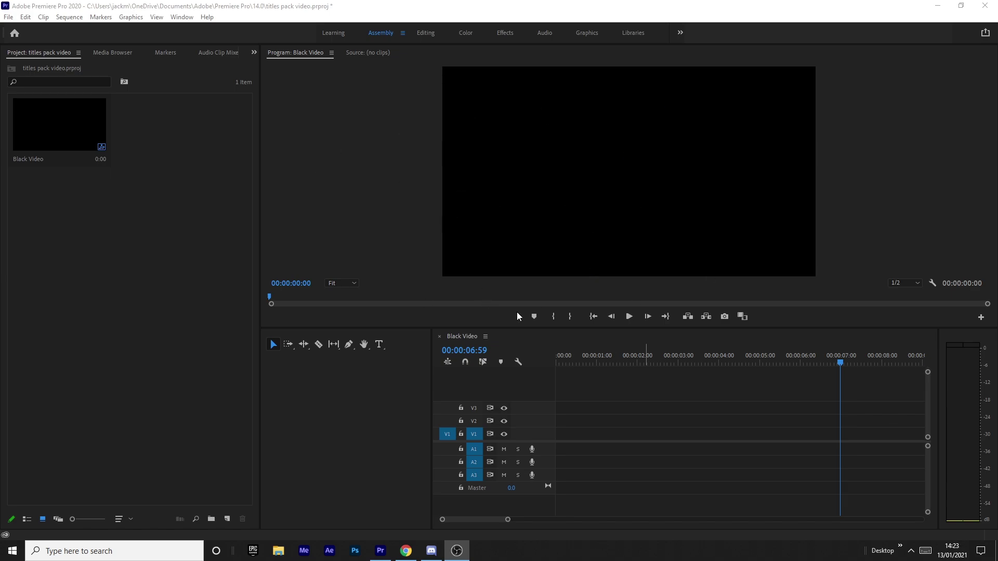
In Premiere Pro, show the Effects workspace and search the Essential Graphics templates for "tutp"
left_click(505, 33)
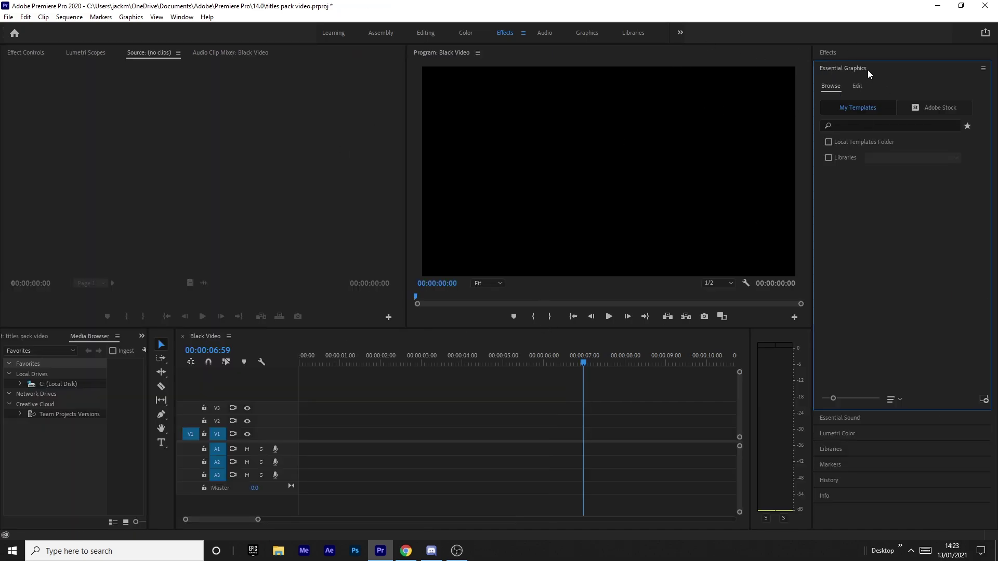
left_click(850, 123)
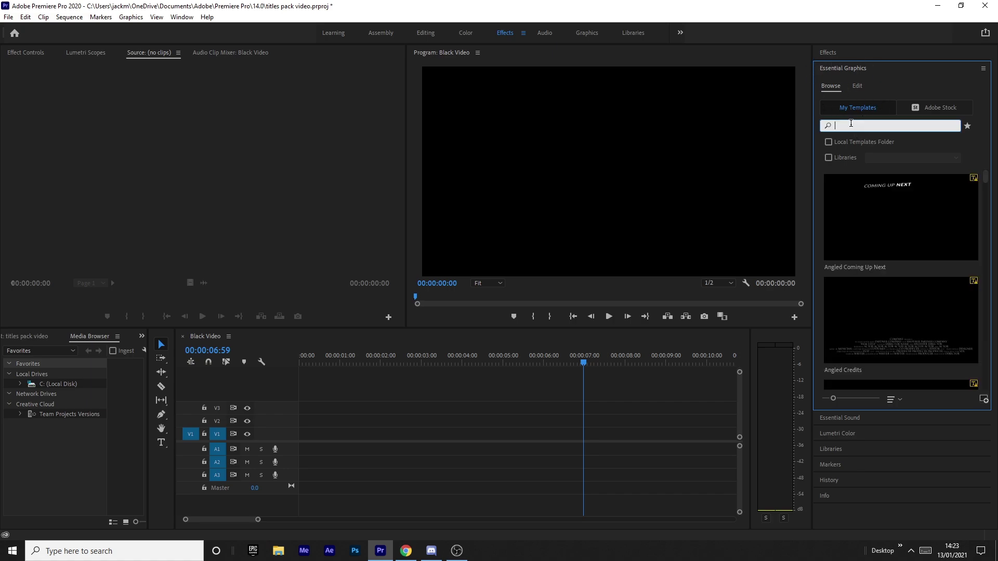
type("tutp")
key("Return")
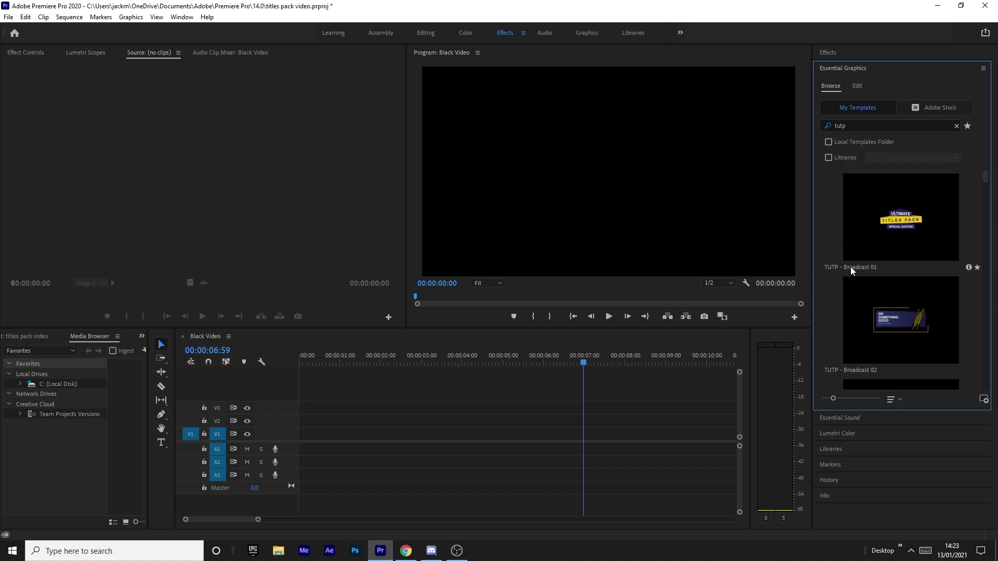
Find the TUTP - Broadcast 07 title template and place it on video track V1 of the Black Video sequence
left_click_drag(985, 181, 971, 167)
left_click(910, 250)
left_click(908, 318)
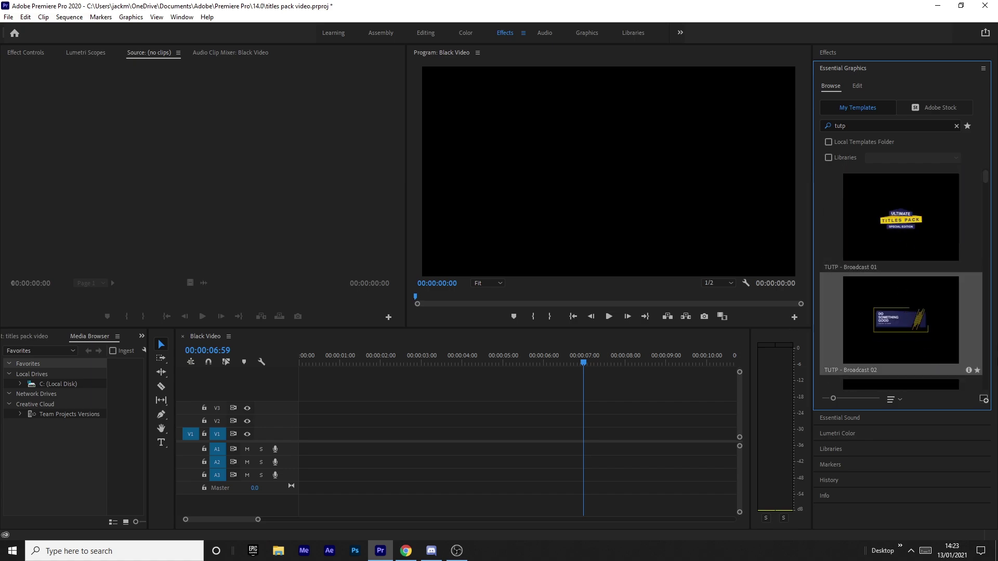
scroll(987, 174, "down", 5)
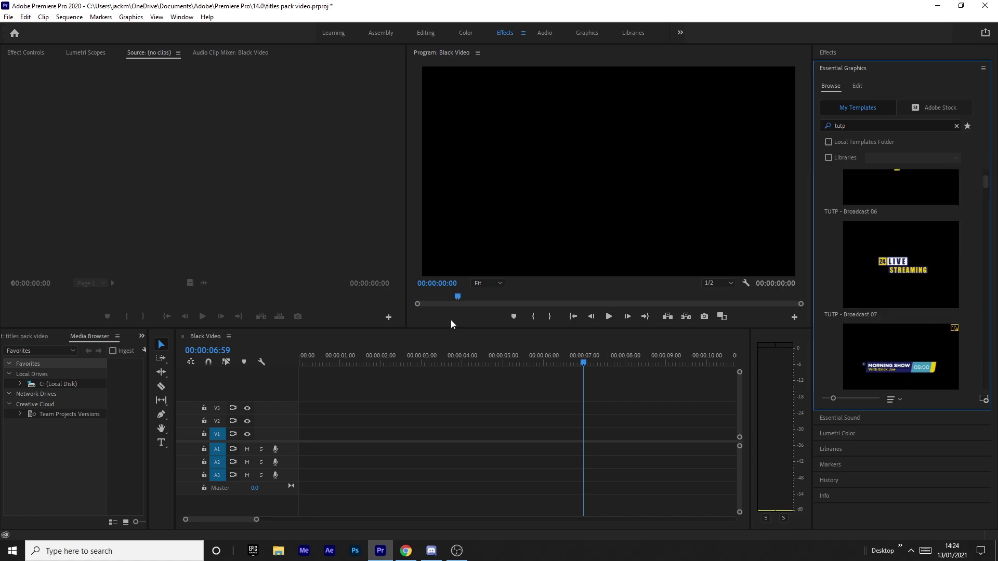
left_click(902, 284)
left_click_drag(914, 275, 443, 434)
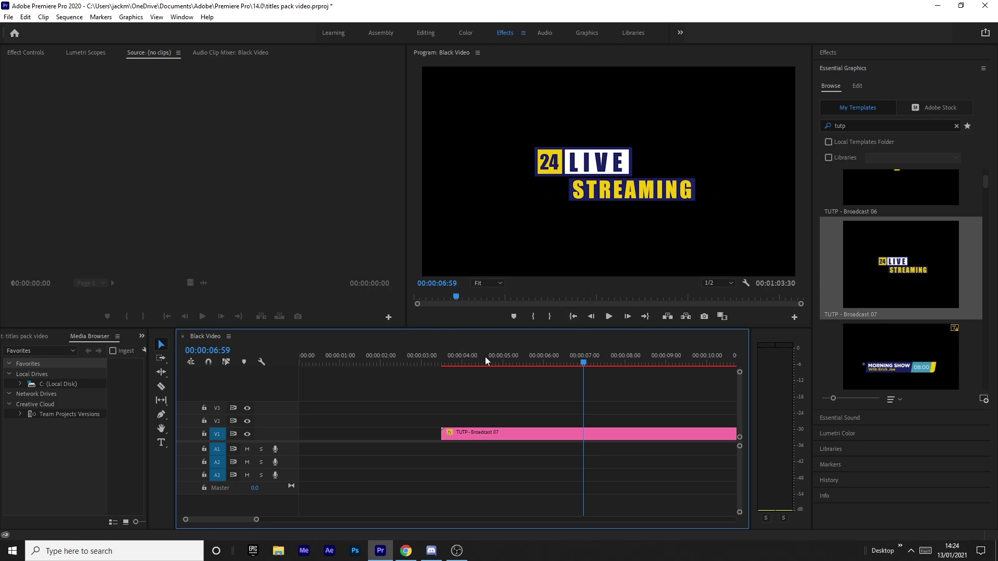
Move the TUTP - Broadcast 07 clip to the start of the timeline and scrub through its animation
left_click_drag(444, 357, 629, 347)
left_click_drag(472, 433, 312, 433)
left_click_drag(303, 360, 449, 358)
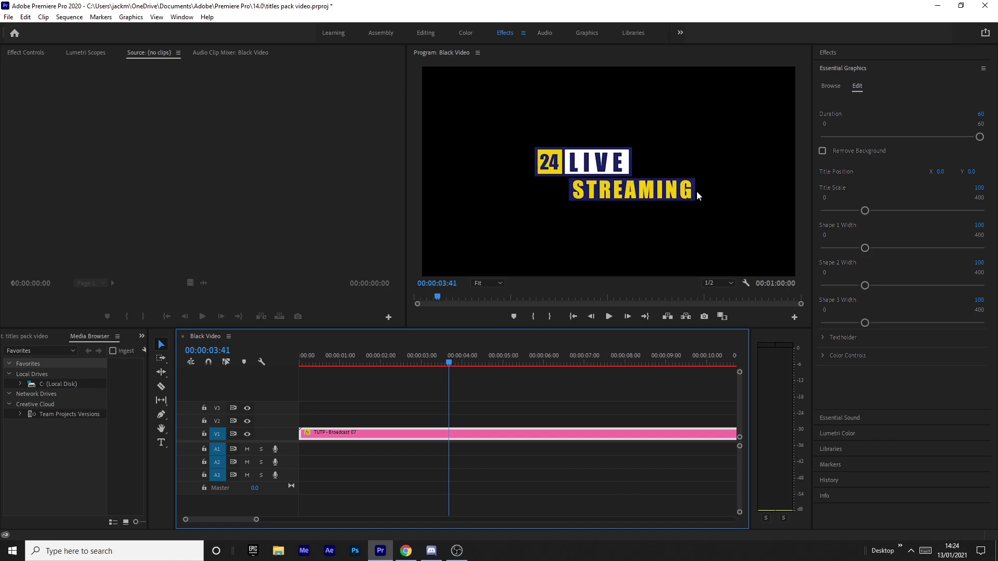
left_click_drag(381, 361, 519, 358)
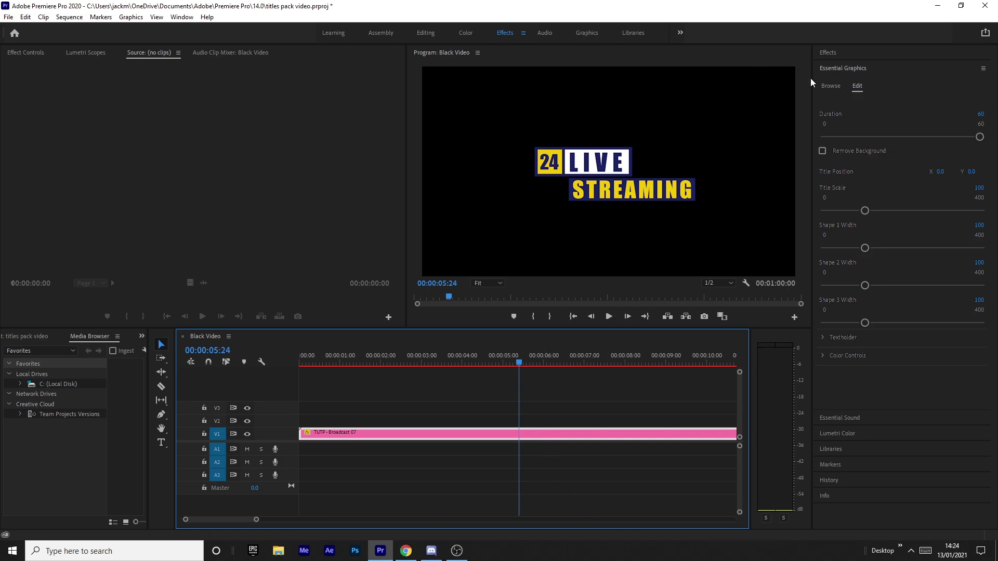
Set the Broadcast 07 title's Duration property to 30
left_click(832, 87)
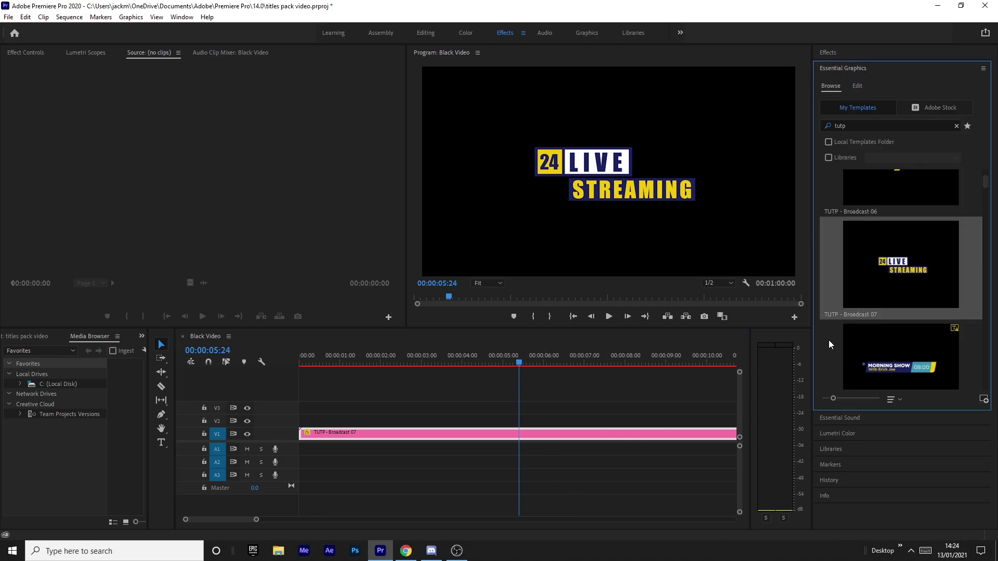
left_click(857, 87)
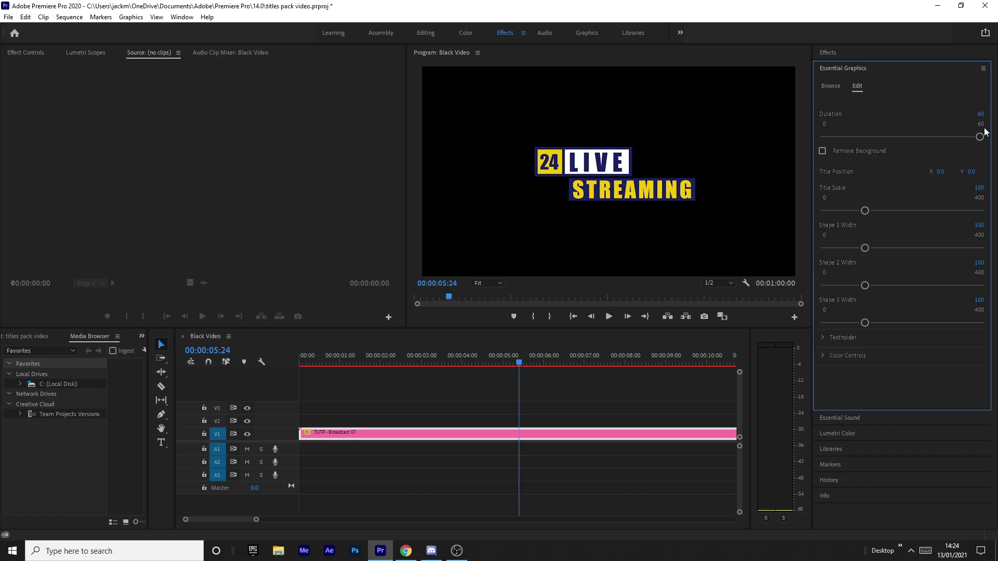
scroll(478, 436, "down", 10)
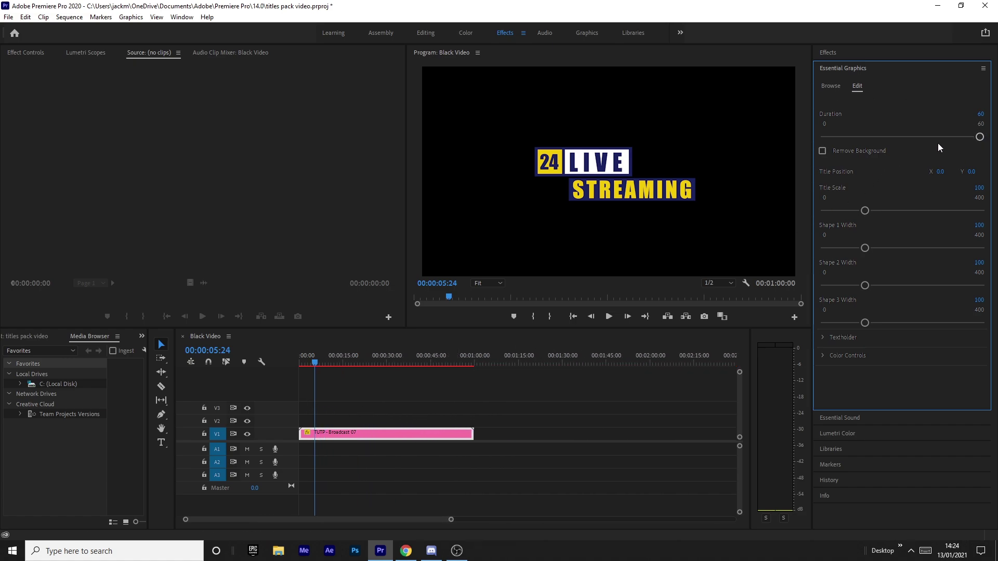
left_click_drag(982, 141, 902, 129)
Trim the end of the Broadcast 07 clip to about 30 seconds and preview the title near its beginning
left_click(463, 401)
mouse_move(372, 361)
left_mouse_down()
mouse_move(401, 361)
mouse_move(387, 361)
left_mouse_up()
key("=")
left_click_drag(513, 434, 394, 435)
key("minus")
key("Home")
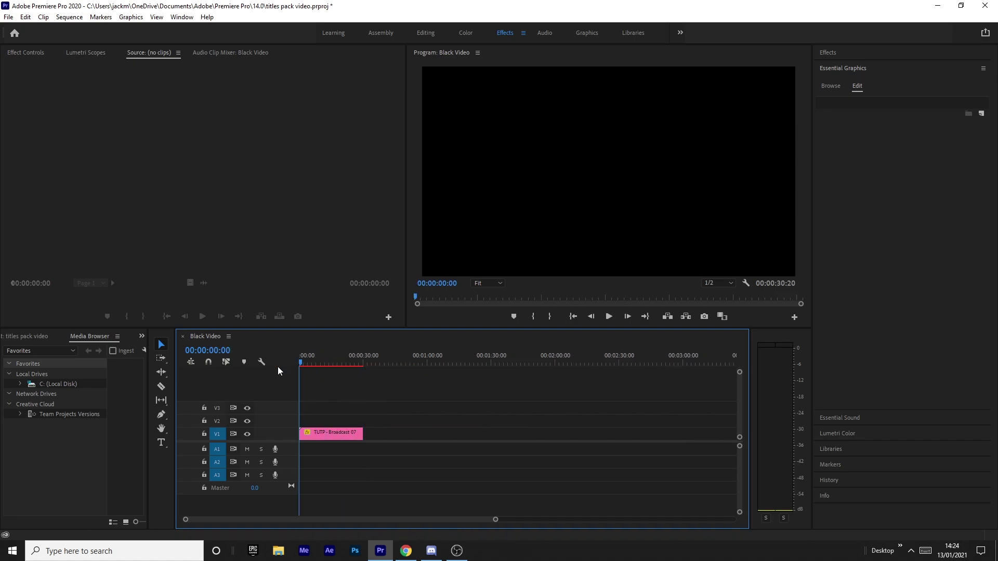
left_click(312, 366)
Select the Broadcast 07 clip and set its Duration property to 5
left_click(833, 87)
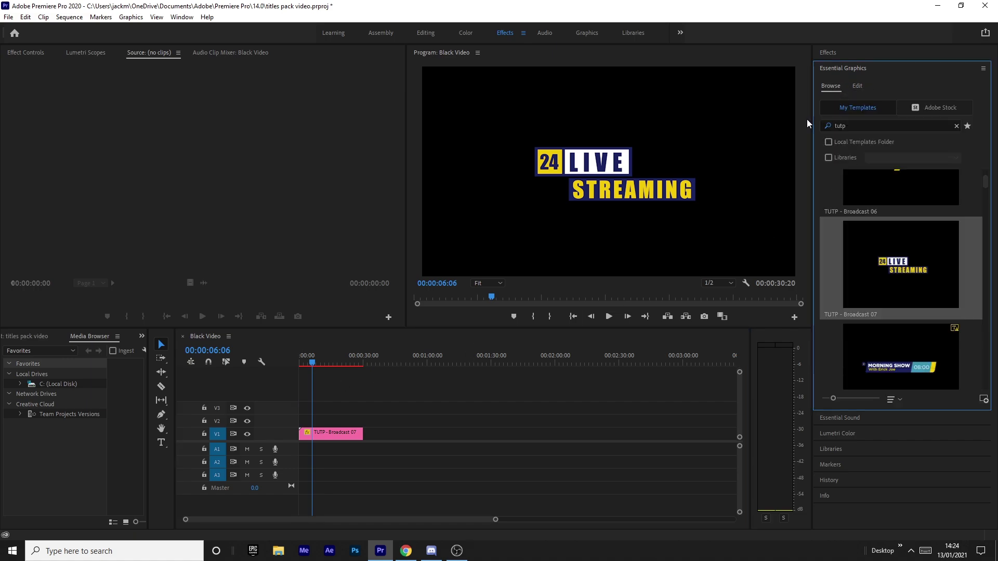
left_click(323, 433)
left_click(987, 114)
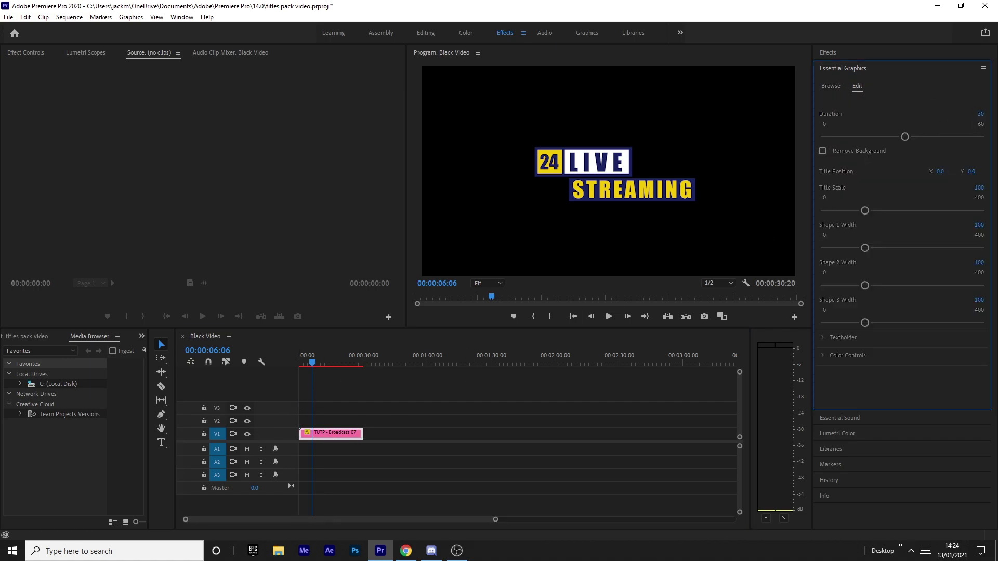
key("Return")
Trim the end of the Broadcast 07 clip to about 5 seconds and scrub through the shortened animation
left_click(314, 393)
scroll(301, 388, "up", 5)
key("equal")
key("equal")
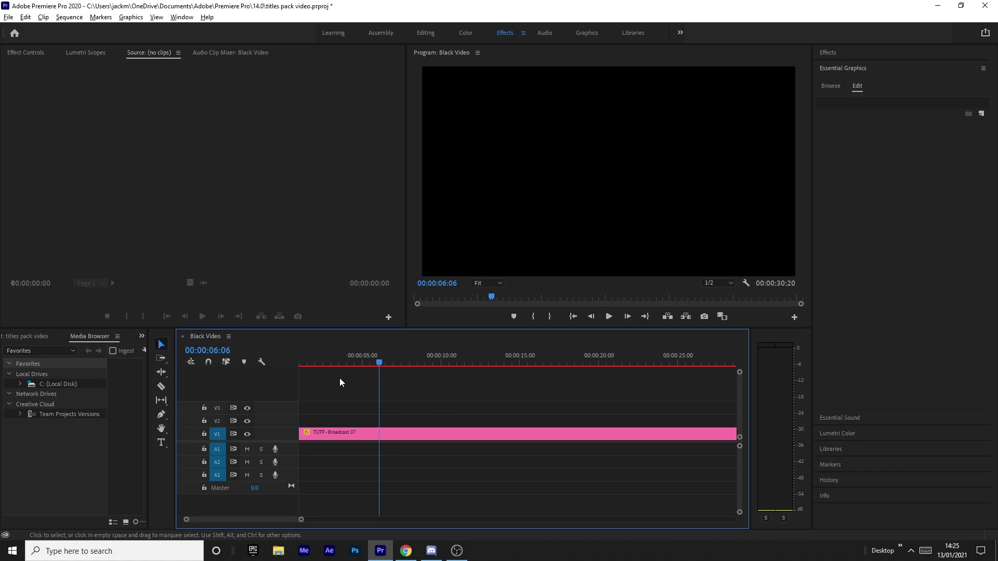
left_click(362, 363)
key("minus")
left_click_drag(551, 434, 341, 436)
mouse_move(341, 358)
left_mouse_down()
mouse_move(301, 358)
mouse_move(350, 357)
mouse_move(300, 359)
mouse_move(335, 364)
left_mouse_up()
left_click(315, 433)
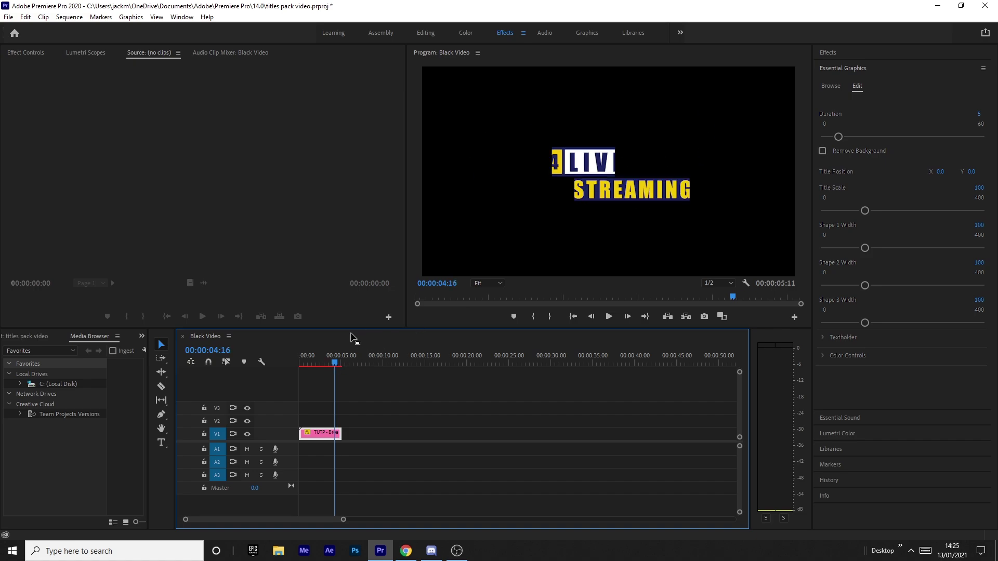
left_click(316, 361)
left_click(322, 362)
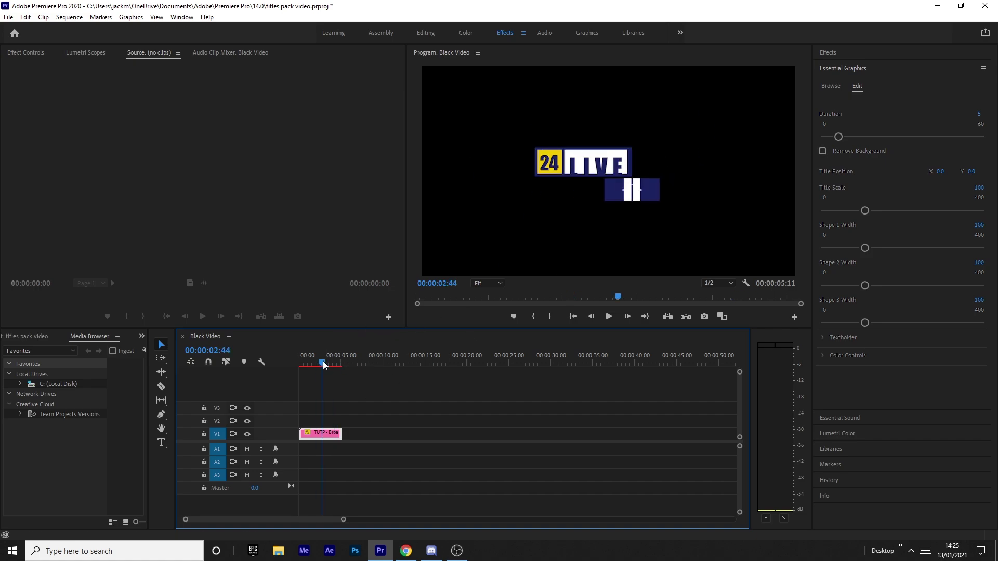
left_click_drag(323, 362, 327, 363)
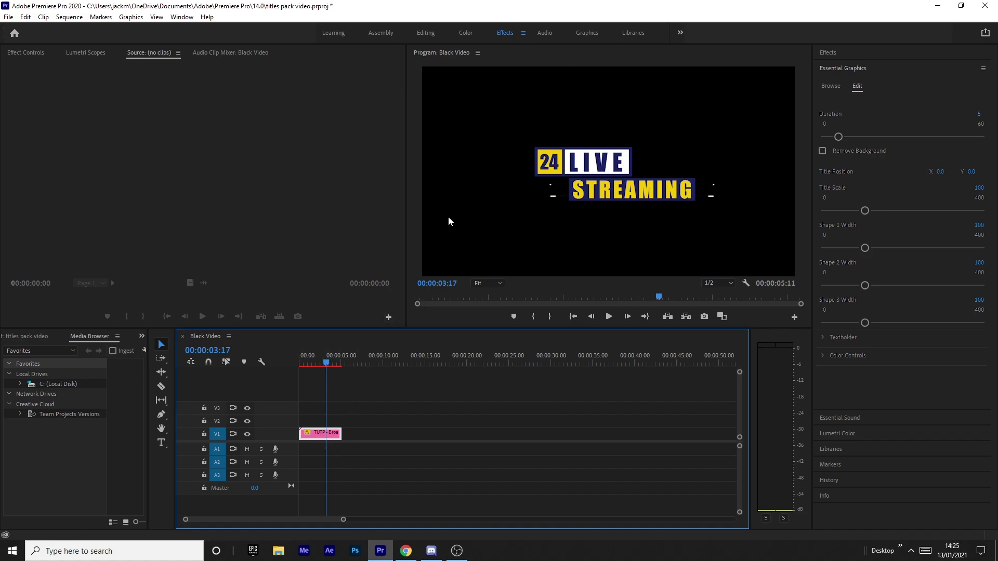
Replace the title's STREAMING text with SUBSCRIBE directly in the program preview
left_click(162, 442)
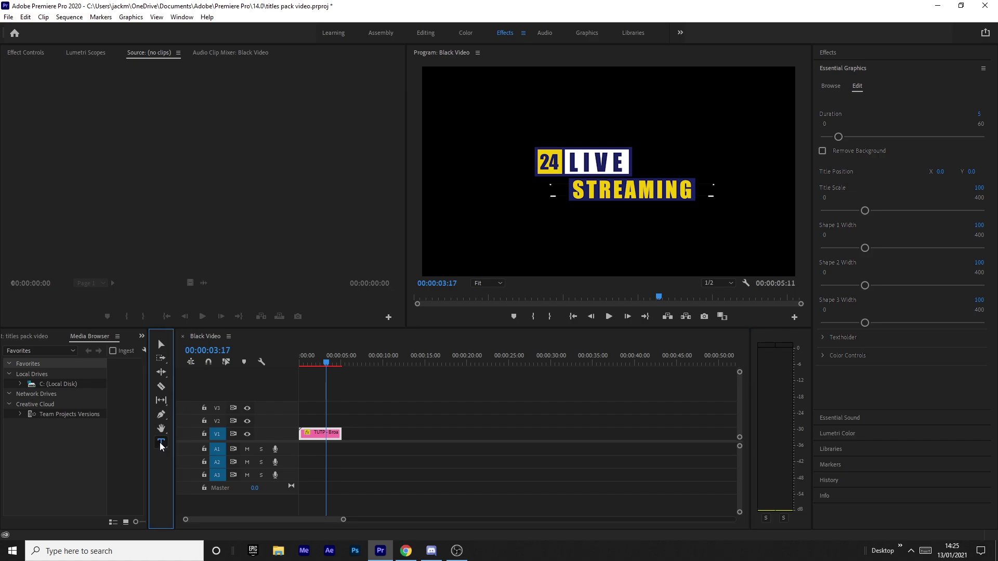
double_click(622, 189)
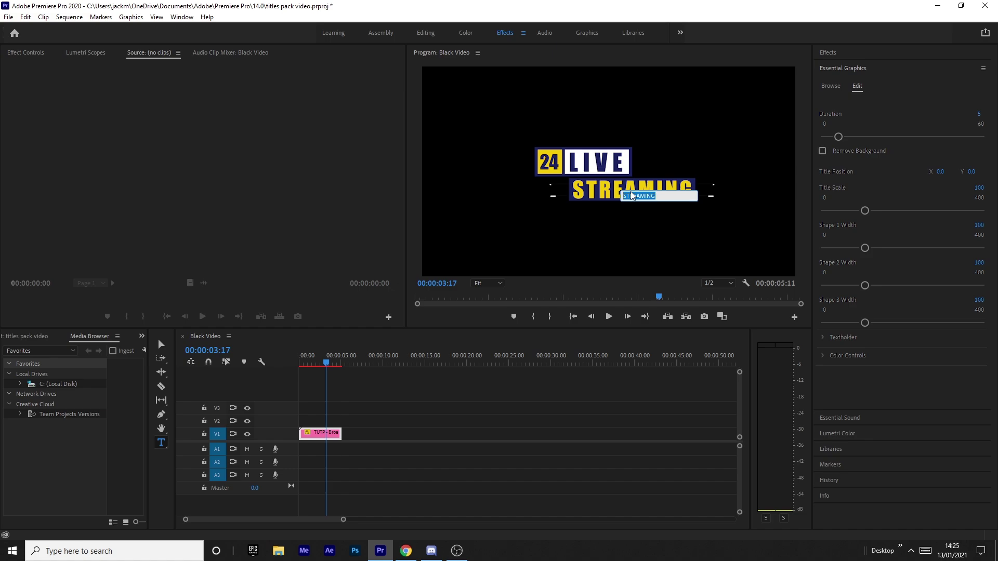
type("SUBSCRIBE")
left_click(695, 174)
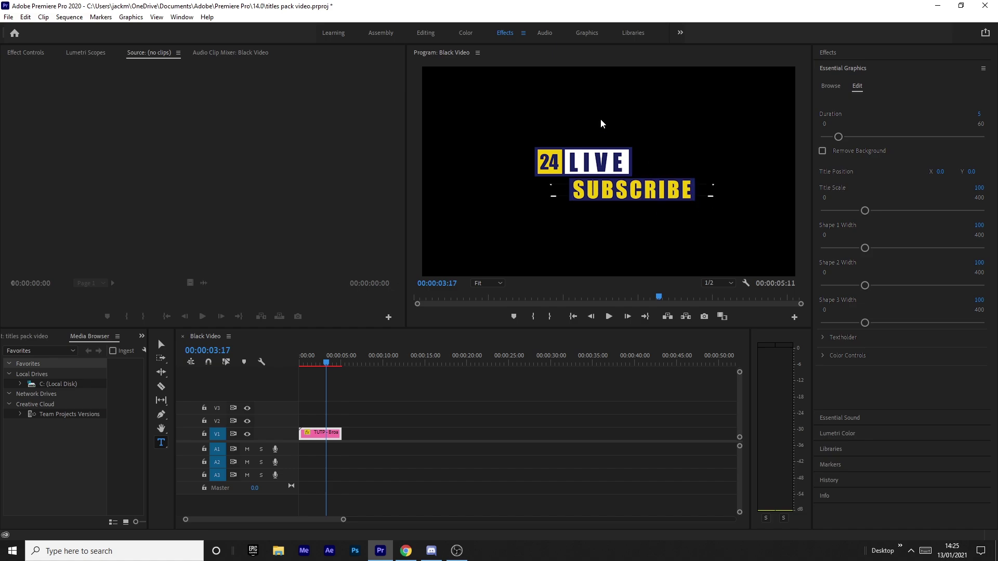
Replace the title's LIVE text with TMILL directly in the program preview
left_click(595, 161)
double_click(595, 162)
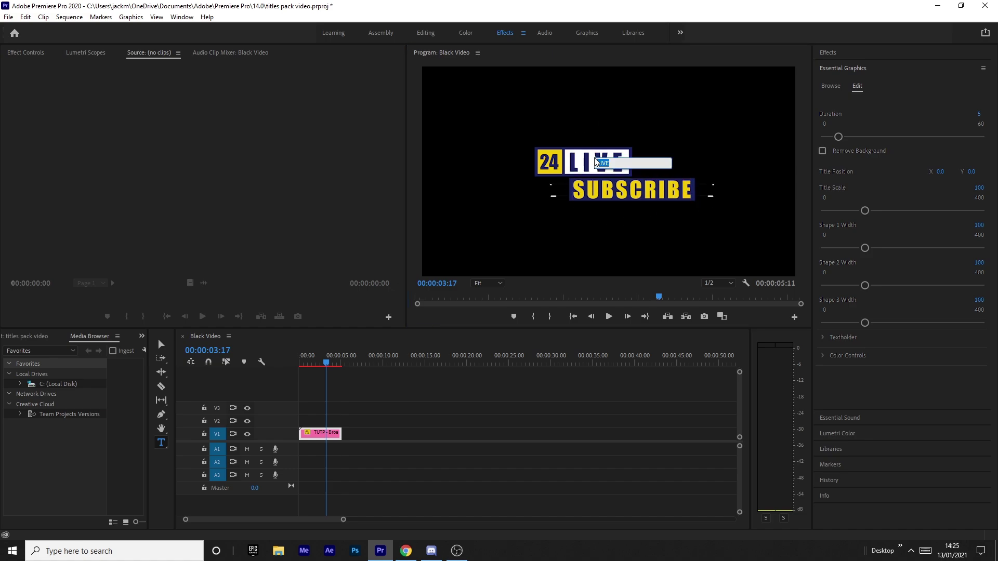
type("TMILL")
key("Return")
Play the edited title from the start of the sequence and park the playhead at about 3:43
left_click_drag(325, 361, 276, 367)
key("space")
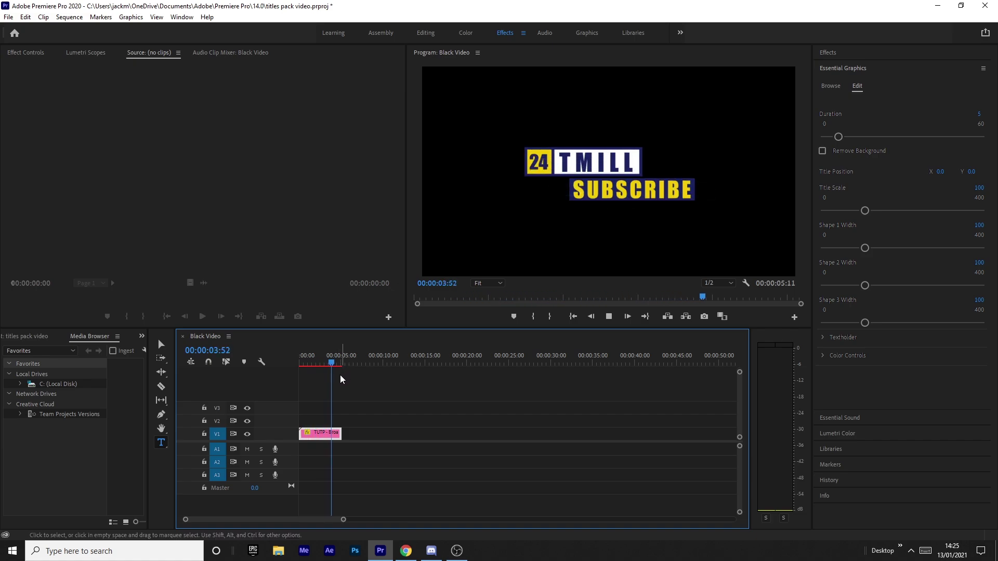
left_click_drag(326, 358, 332, 356)
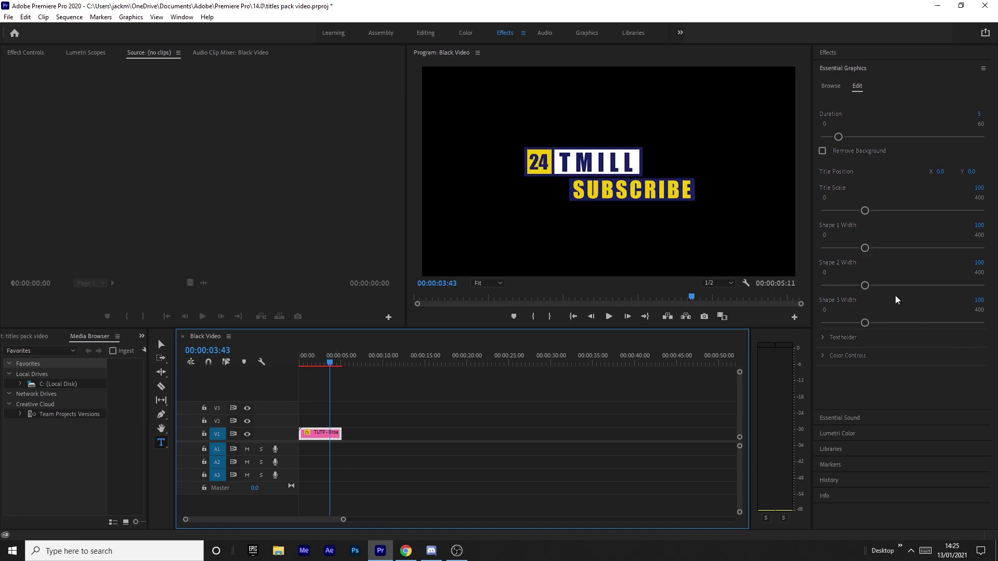
Try recolouring the title's Shape 1 from the color controls to dark green and undo the change
left_click(823, 356)
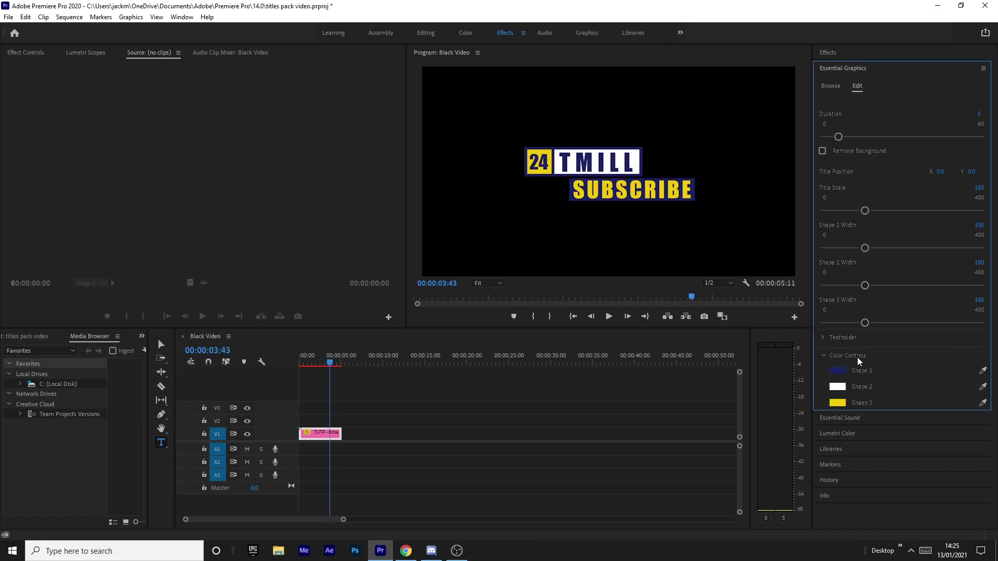
scroll(888, 339, "down", 5)
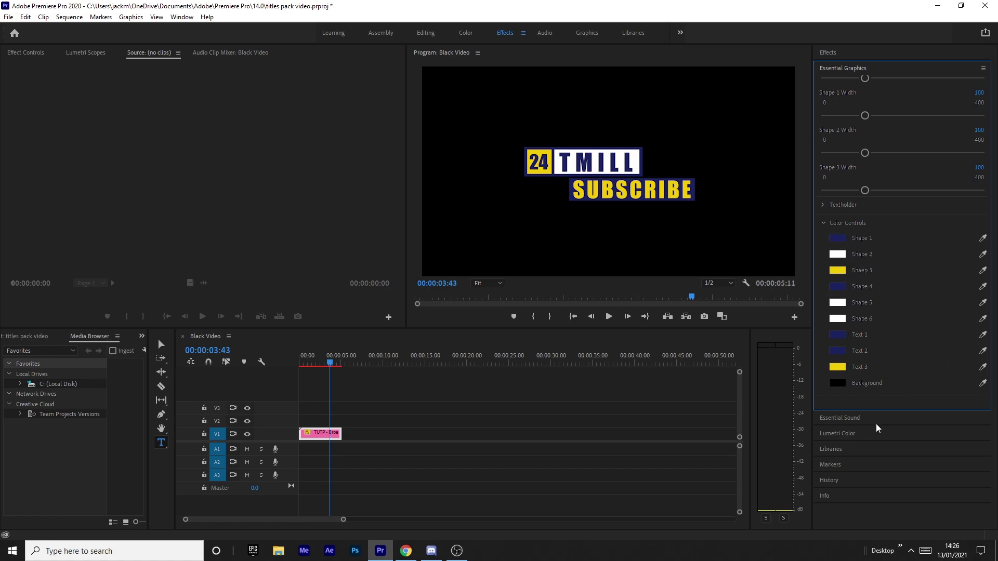
left_click(841, 239)
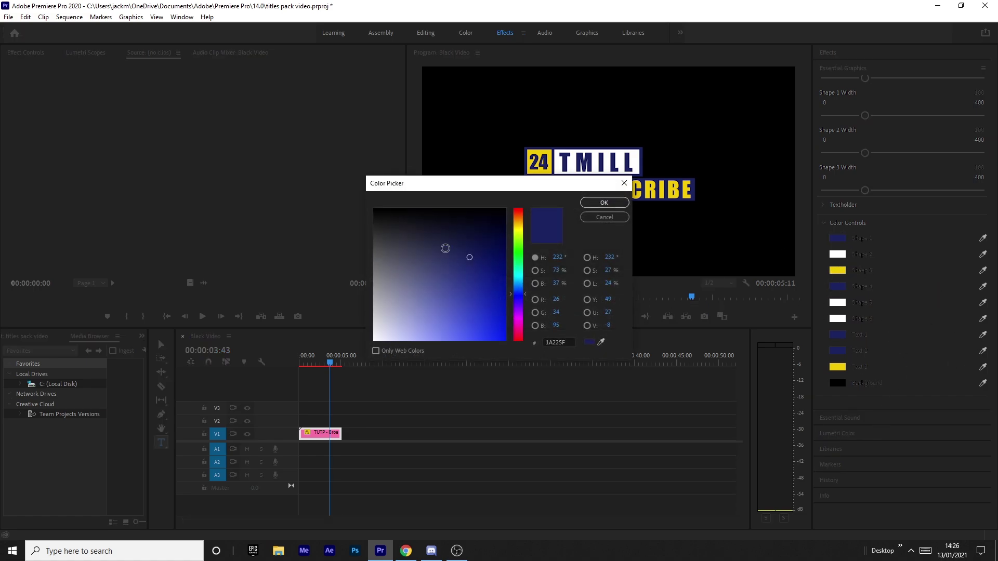
left_click(518, 250)
left_click(603, 202)
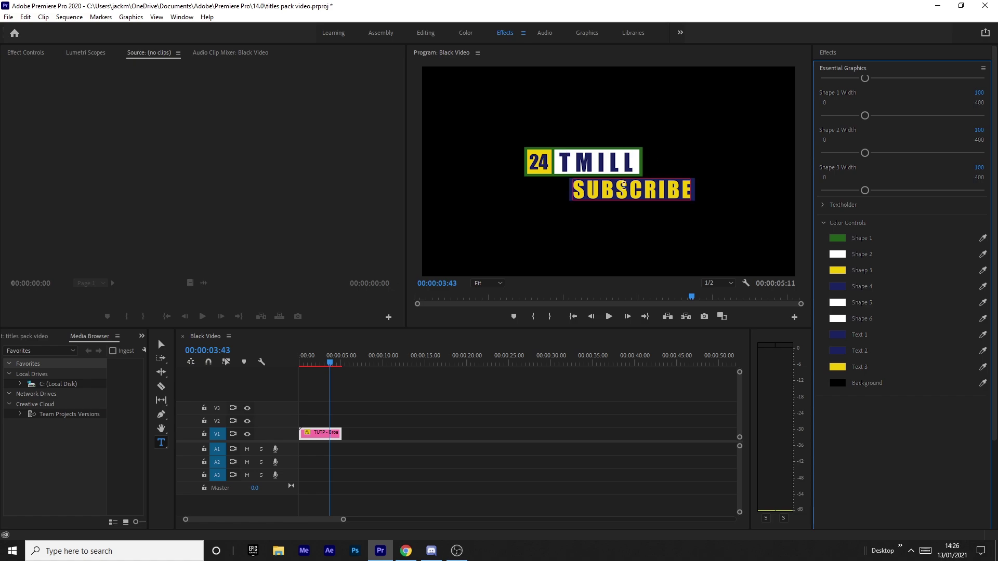
key("ctrl+z")
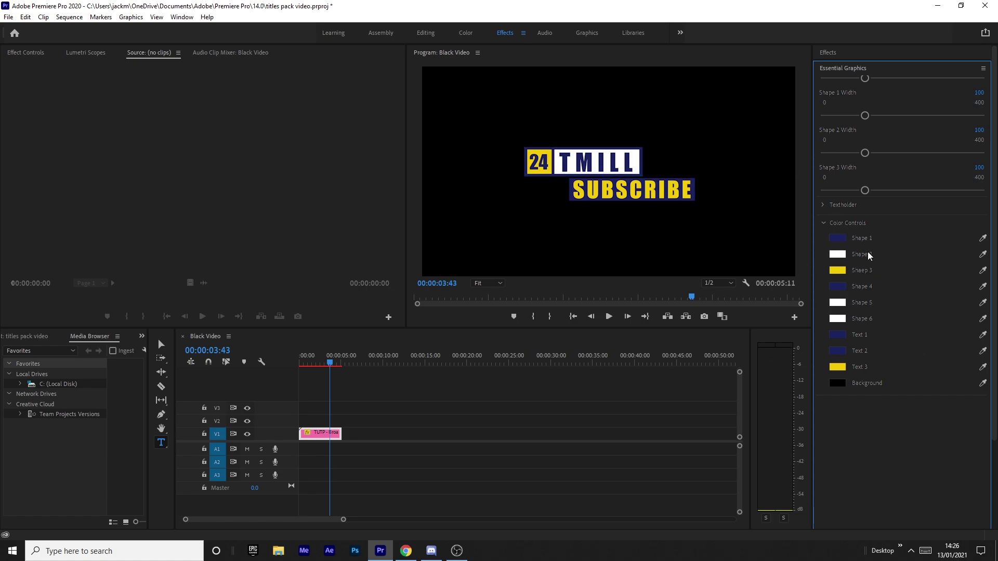
Try widening the title's Shape 3 to 237 and increasing the Shape 2 width, and undo both changes
scroll(828, 406, "up", 5)
left_click_drag(864, 323, 915, 322)
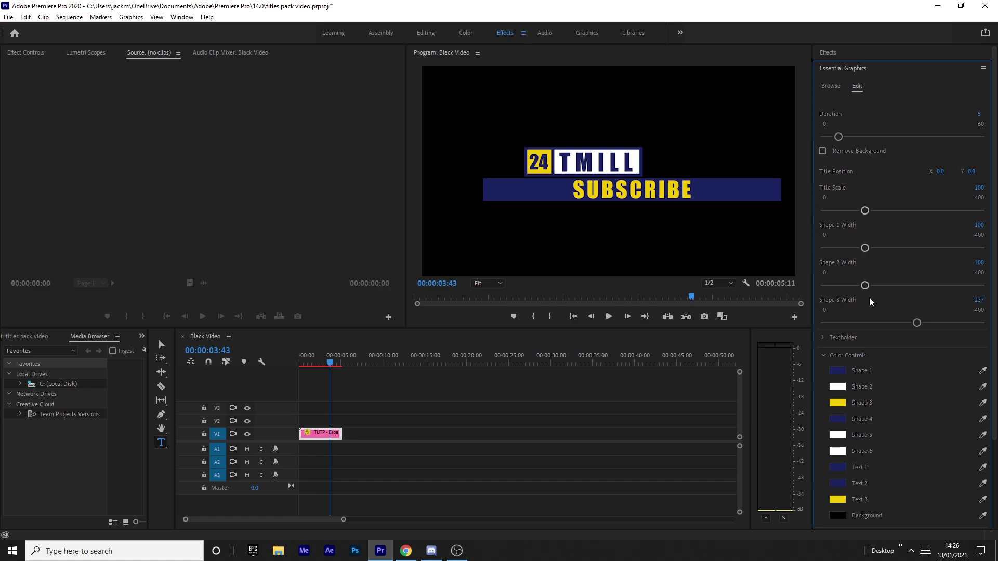
left_click_drag(870, 289, 983, 277)
key("ctrl+z")
key("ctrl+z")
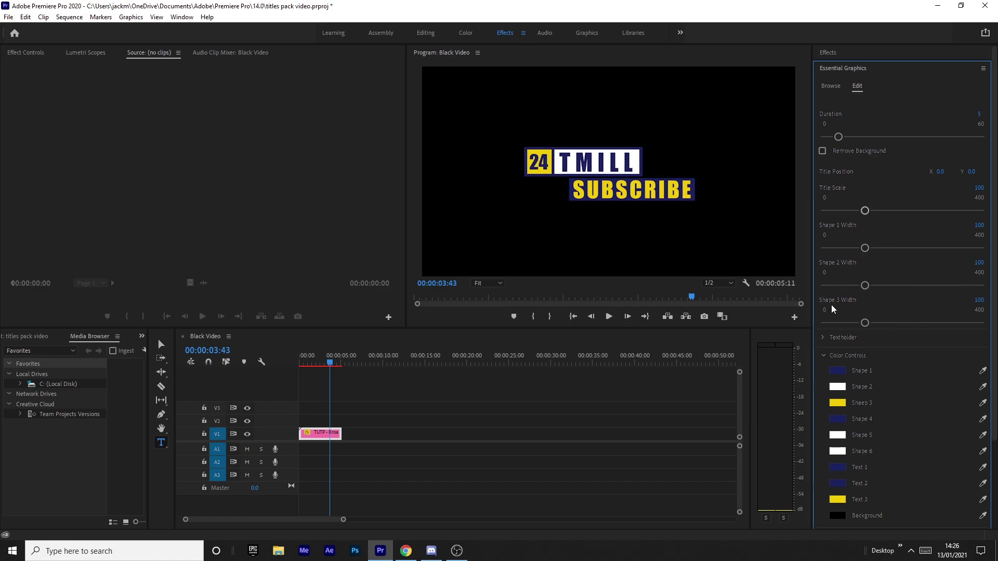
Try enlarging the title's scale and reducing its Shape 1 width, undoing each change
left_click_drag(865, 210, 910, 214)
key("ctrl+z")
left_click_drag(865, 249, 772, 244)
key("ctrl+z")
Switch to the Assembly workspace and create a 3840 by 2160, 60 fps color matte in pure red (FF0000)
left_click(410, 446)
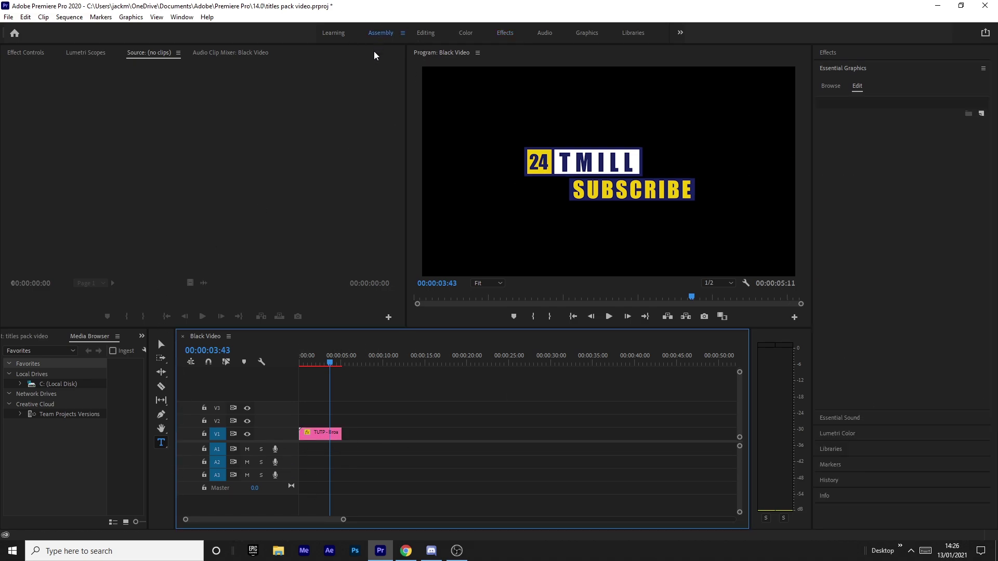
left_click(227, 519)
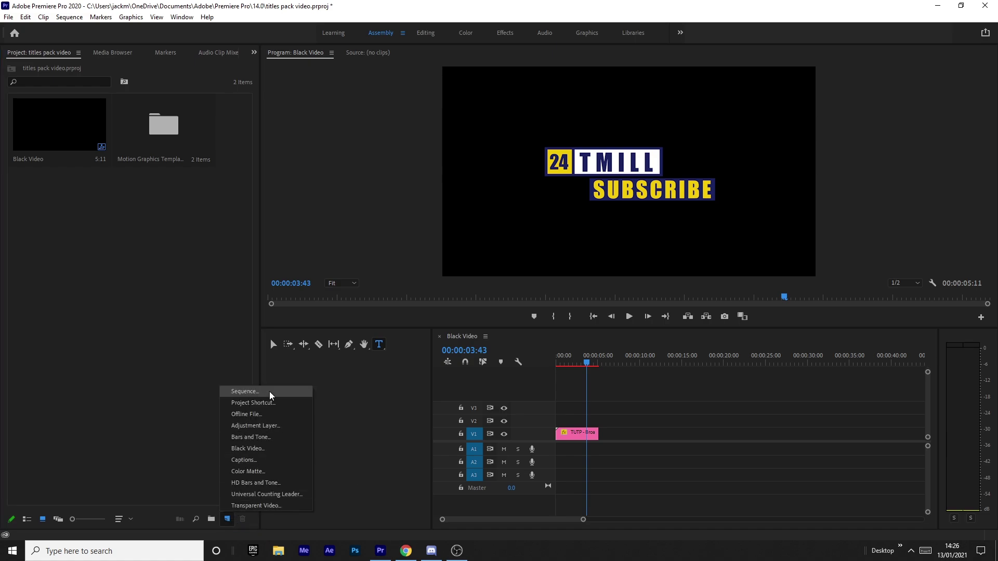
left_click(256, 471)
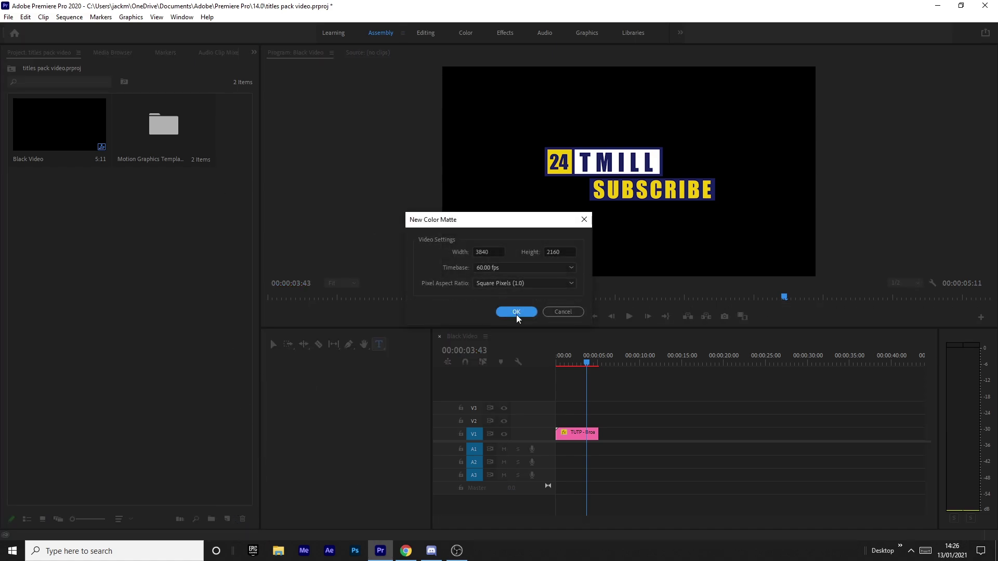
left_click(515, 311)
left_click_drag(499, 285, 622, 331)
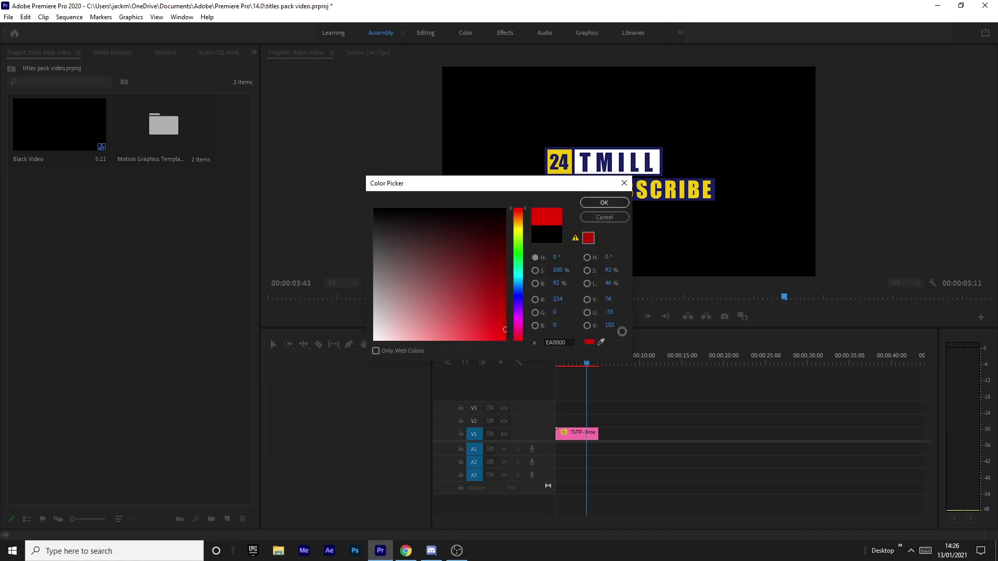
left_click(603, 203)
left_click(474, 290)
Place the red color matte on V1 beneath the title clip on V2 and move the playhead to about 3:13
left_click_drag(202, 129, 576, 433)
left_click_drag(584, 375, 581, 412)
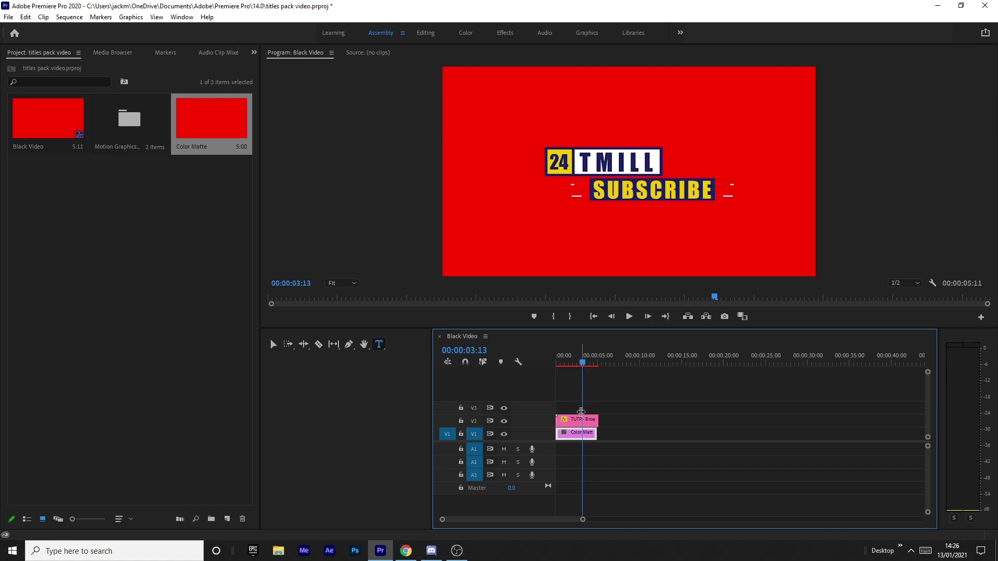
Return to the Effects workspace and turn the title's Remove Background option off and back on over the red matte
left_click(513, 33)
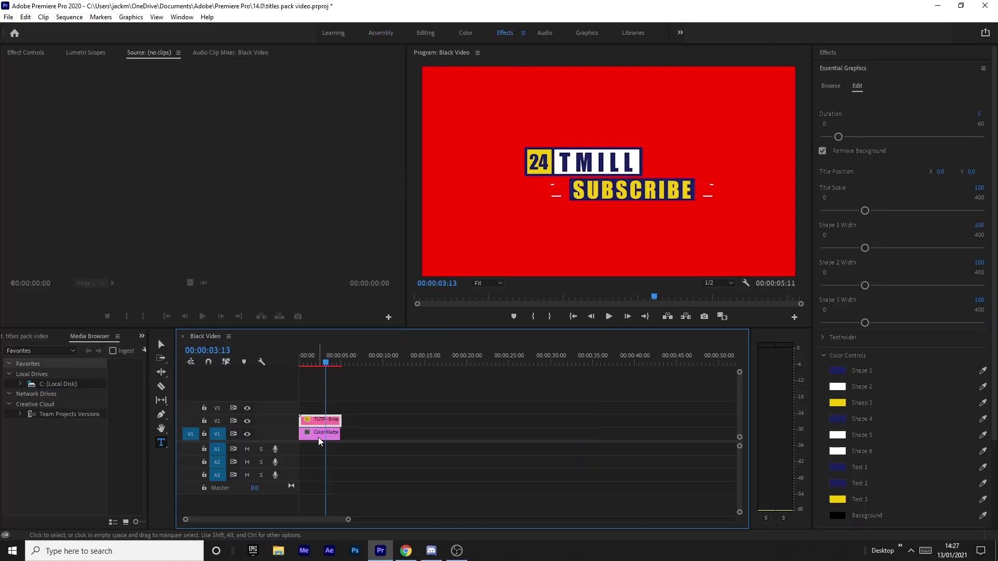
left_click(822, 151)
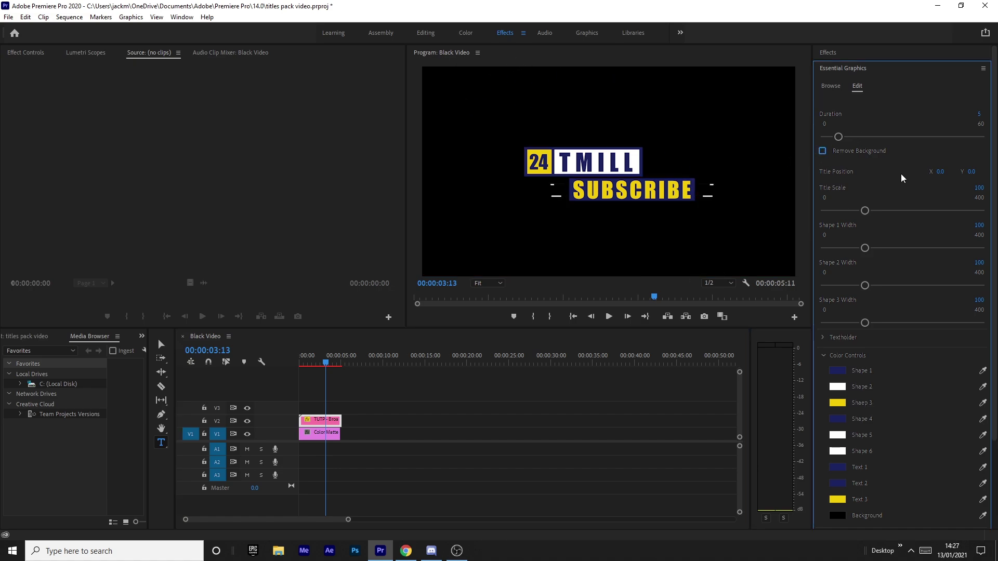
left_click(822, 151)
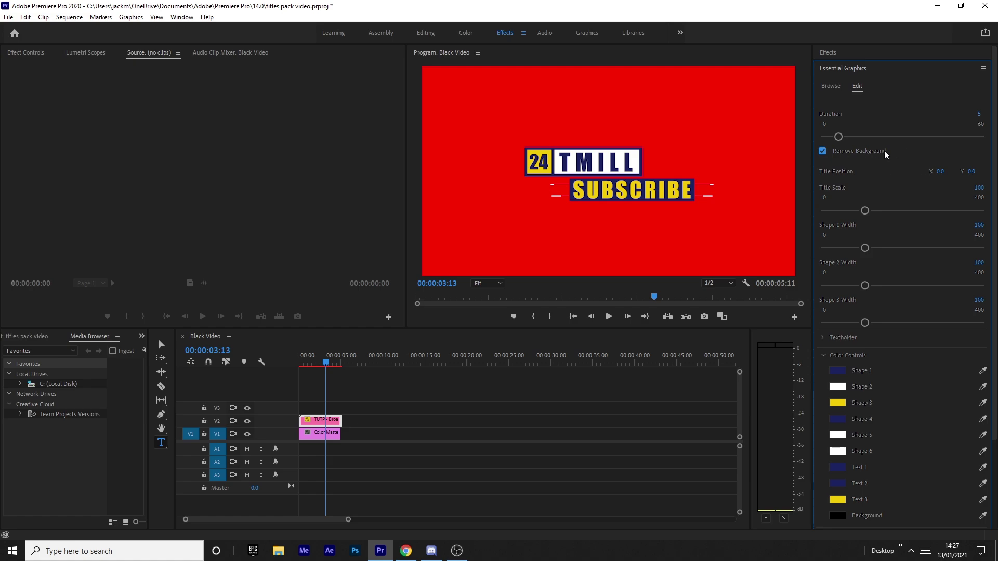
left_click(326, 435)
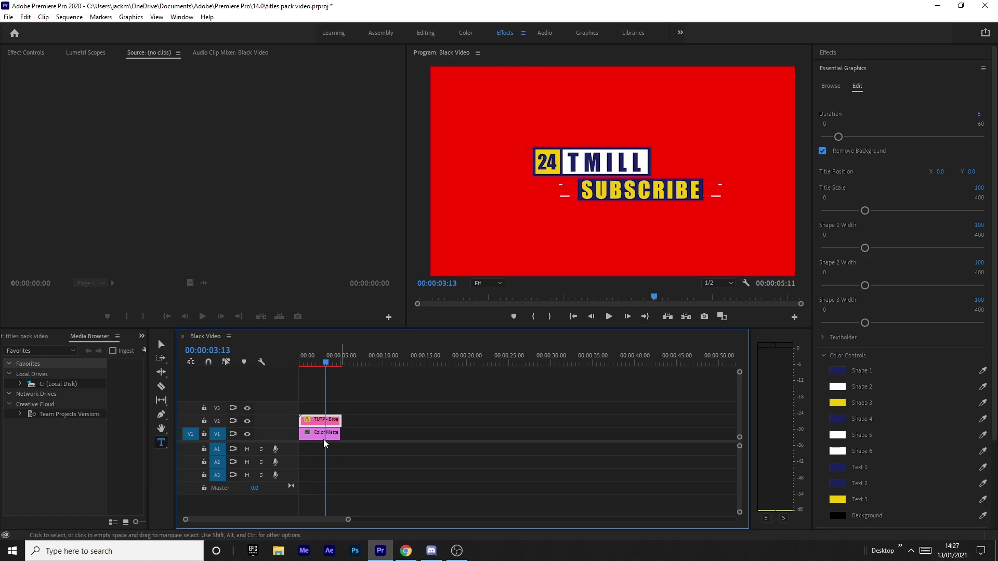